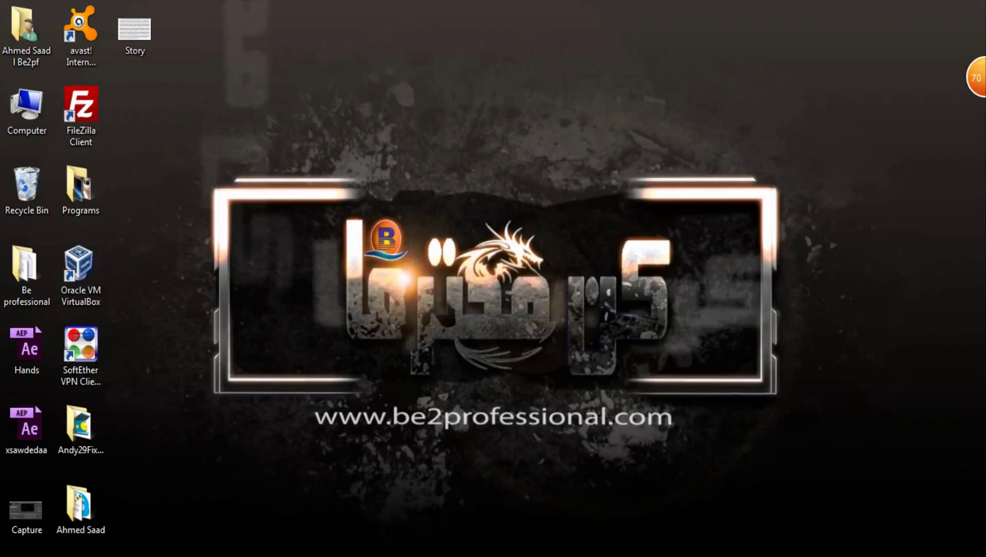
Open the Story image in Windows Photo Viewer, zoom in to inspect the scanned text, then close it.
{"action": "left_click", "coordinate": [134, 31]}
{"action": "double_click", "coordinate": [134, 31]}
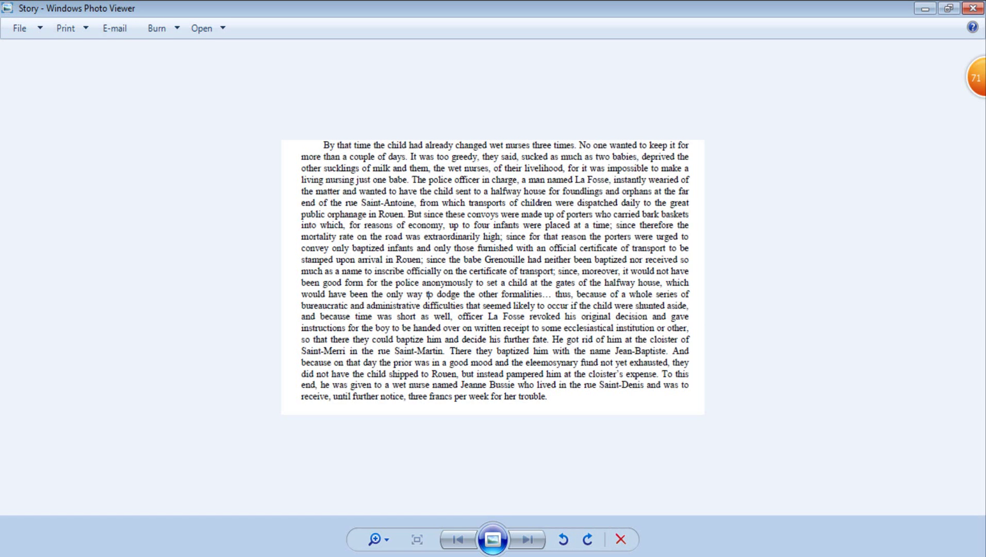
{"action": "scroll", "coordinate": [493, 277], "scroll_direction": "up", "scroll_amount": 2}
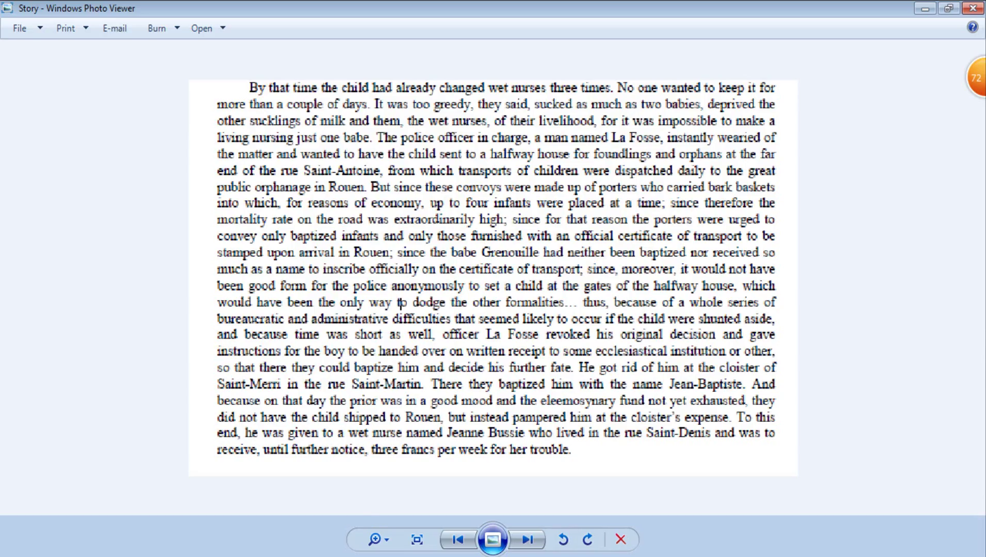
{"action": "left_click", "coordinate": [972, 8]}
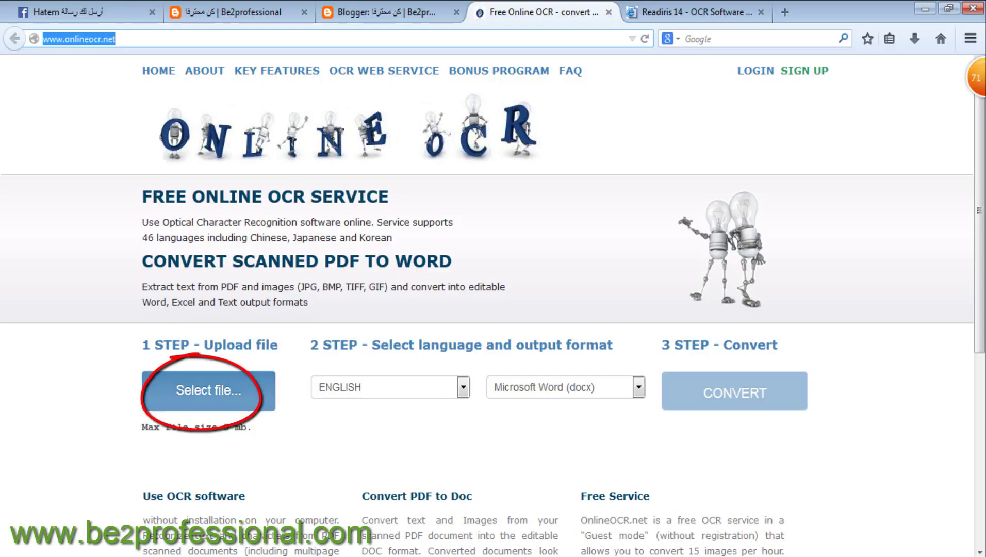
Upload Story.PNG to Online OCR and enter the captcha code to run the conversion.
{"action": "left_click", "coordinate": [209, 394]}
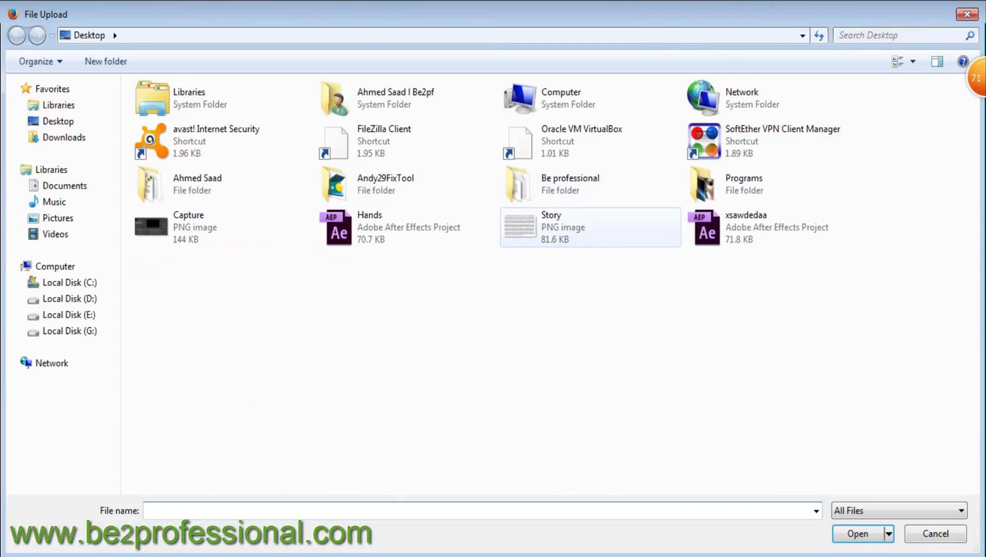
{"action": "double_click", "coordinate": [577, 237]}
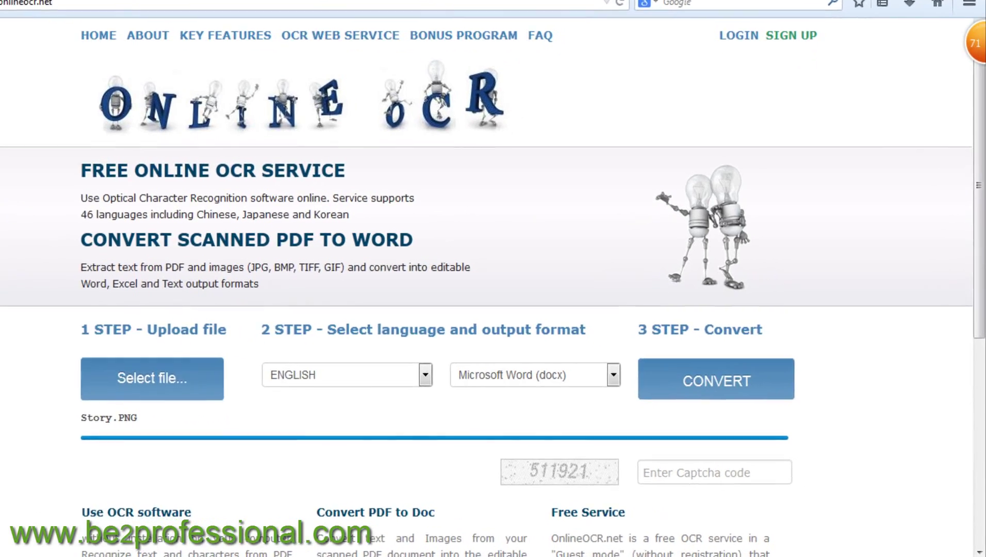
{"action": "left_click", "coordinate": [635, 447]}
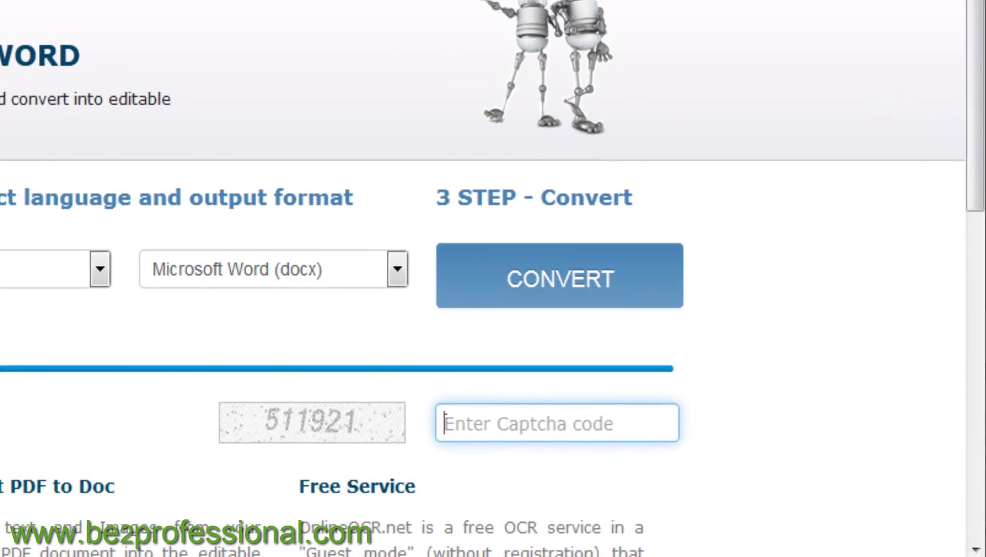
{"action": "type", "text": "511"}
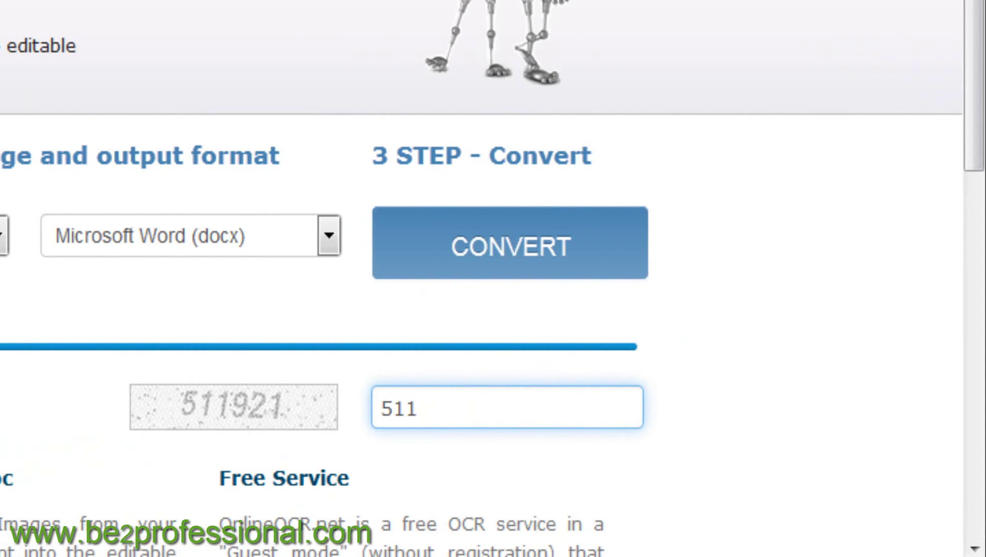
{"action": "type", "text": "921"}
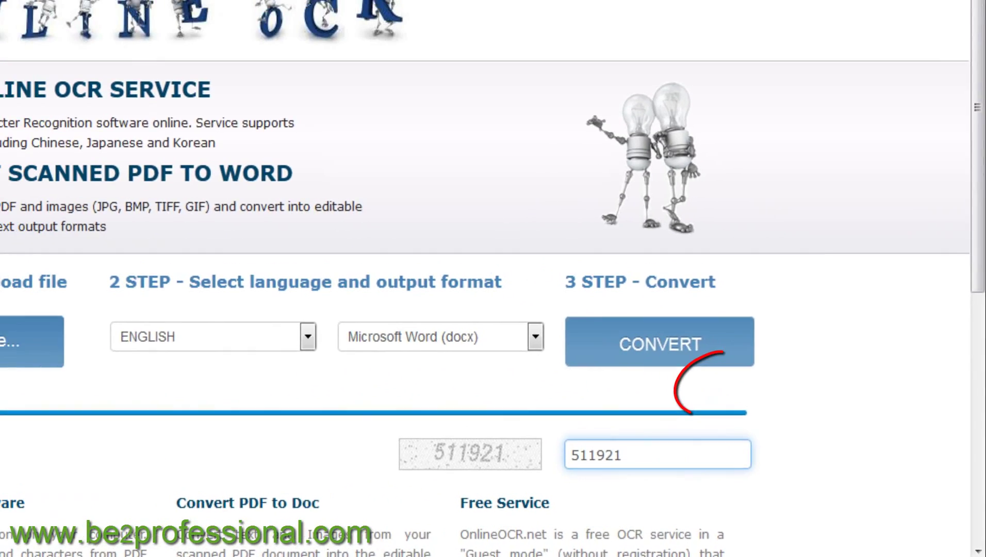
{"action": "key", "text": "Return"}
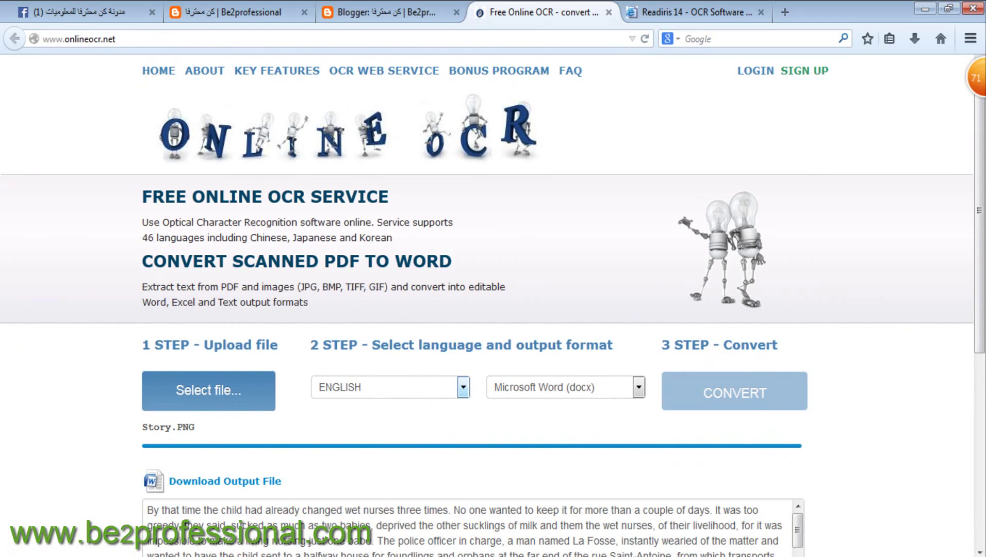
Check the recognition language list and keep ENGLISH selected.
{"action": "left_click", "coordinate": [463, 387]}
{"action": "scroll", "coordinate": [387, 242], "scroll_direction": "down", "scroll_amount": 1}
{"action": "scroll", "coordinate": [387, 242], "scroll_direction": "down", "scroll_amount": 8}
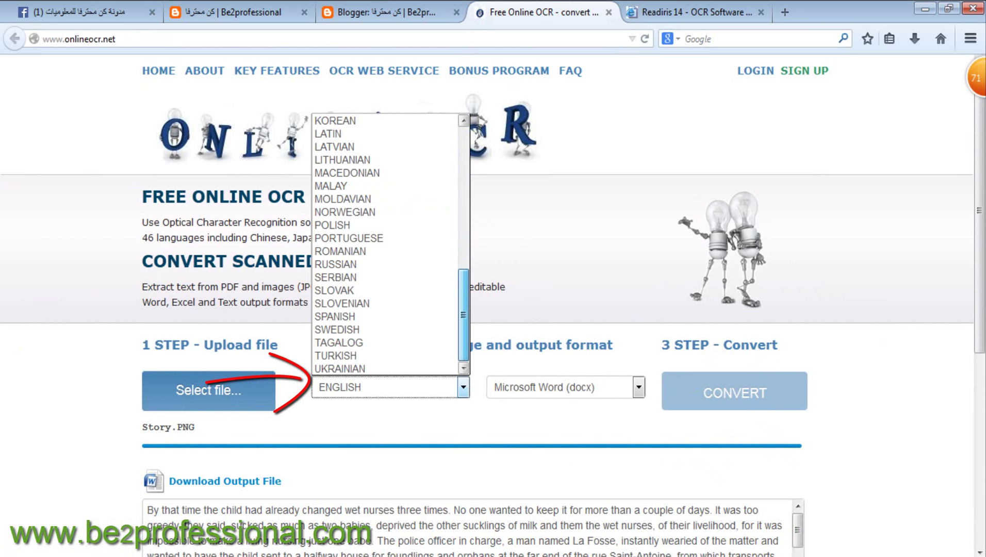
{"action": "scroll", "coordinate": [384, 242], "scroll_direction": "up", "scroll_amount": 6}
{"action": "scroll", "coordinate": [384, 243], "scroll_direction": "up", "scroll_amount": 3}
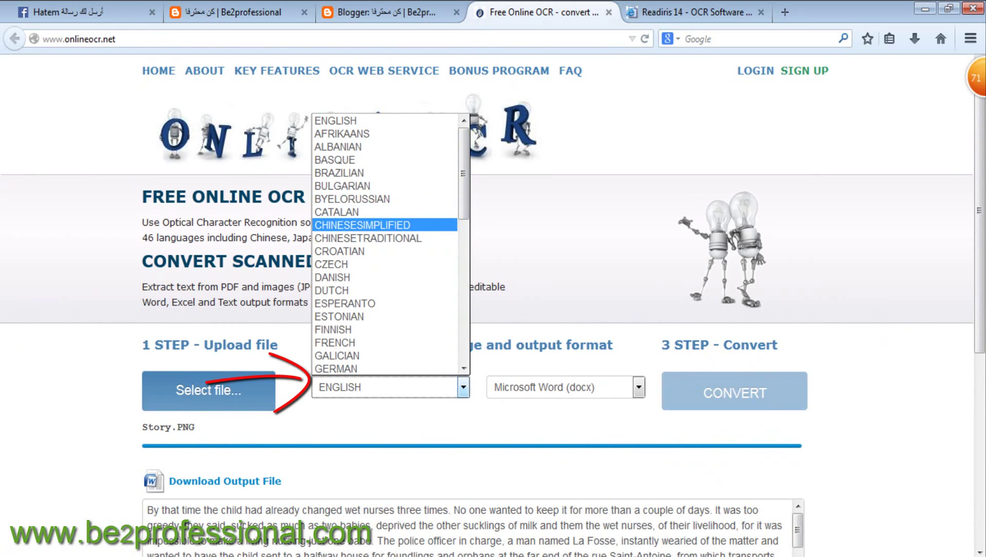
{"action": "key", "text": "Escape"}
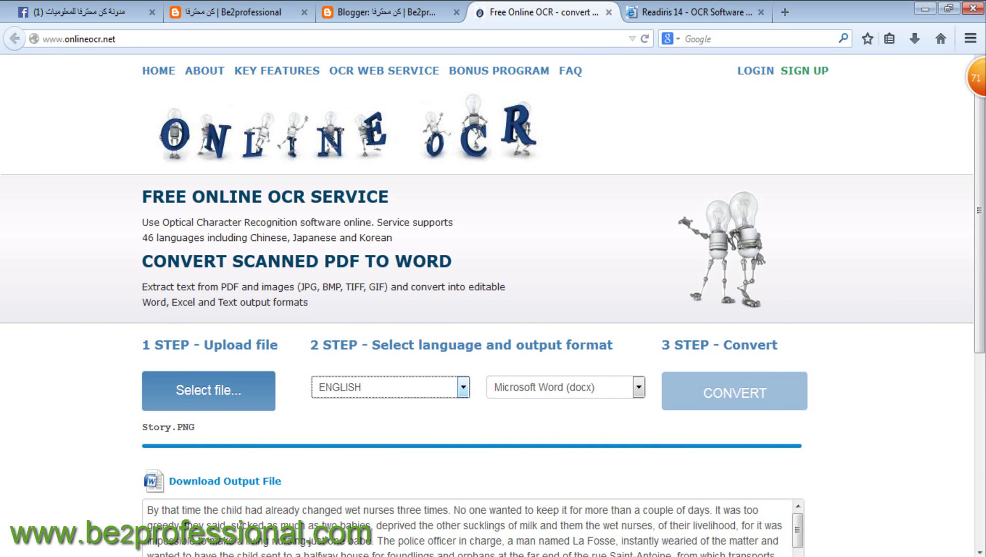
Select all the recognized story text in the output box and minimize the browser.
{"action": "scroll", "coordinate": [493, 293], "scroll_direction": "down", "scroll_amount": 5}
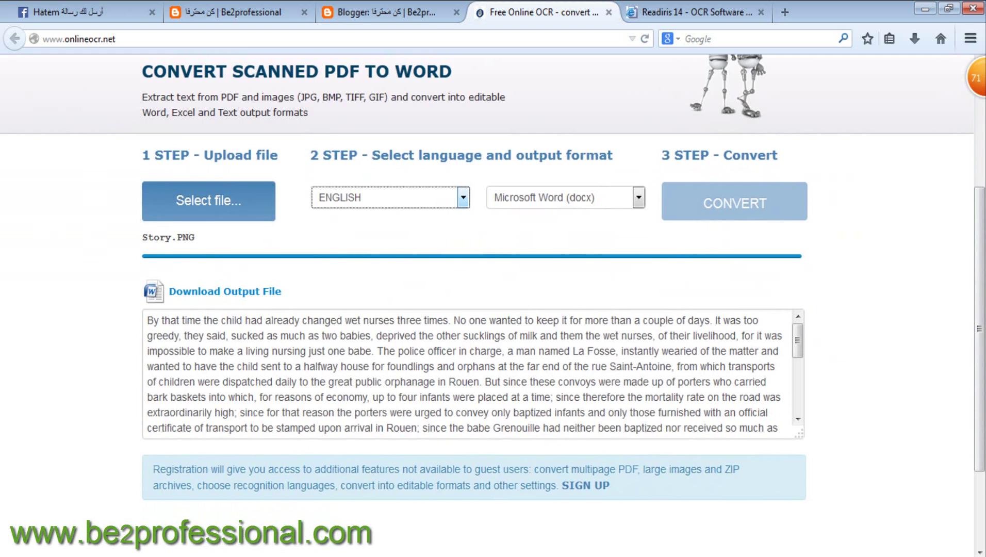
{"action": "mouse_move", "coordinate": [148, 321]}
{"action": "left_mouse_down"}
{"action": "mouse_move", "coordinate": [779, 428]}
{"action": "mouse_move", "coordinate": [387, 436]}
{"action": "mouse_move", "coordinate": [387, 418]}
{"action": "left_mouse_up"}
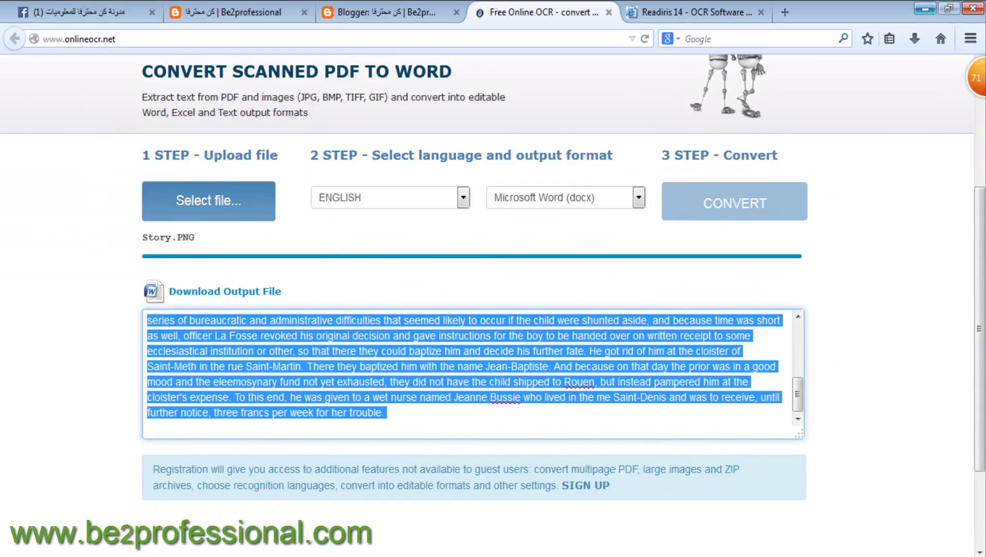
{"action": "left_click", "coordinate": [926, 9]}
Create a New Text Document on the desktop, open it, and paste the OCR story text.
{"action": "right_click", "coordinate": [413, 58]}
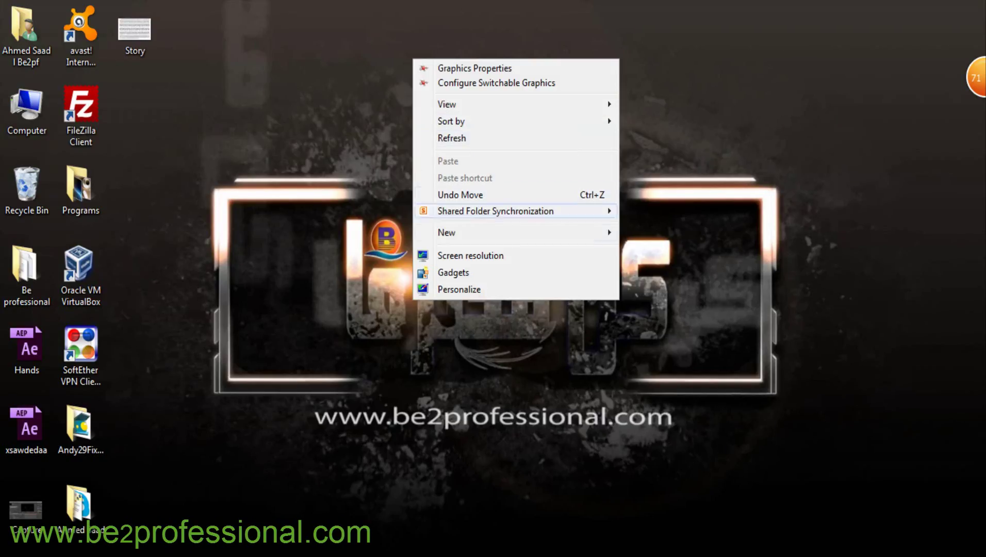
{"action": "left_click", "coordinate": [670, 407]}
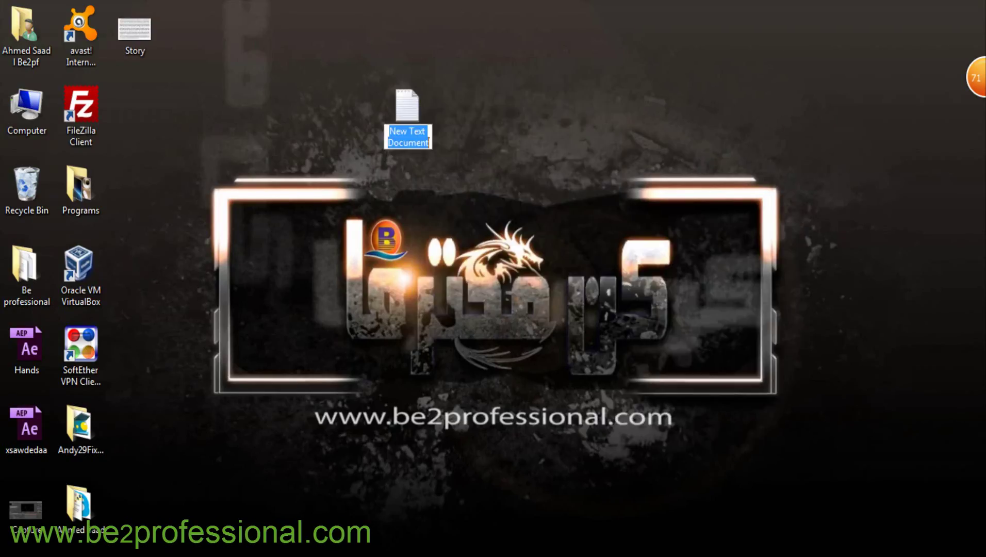
{"action": "key", "text": "Return"}
{"action": "key", "text": "Return"}
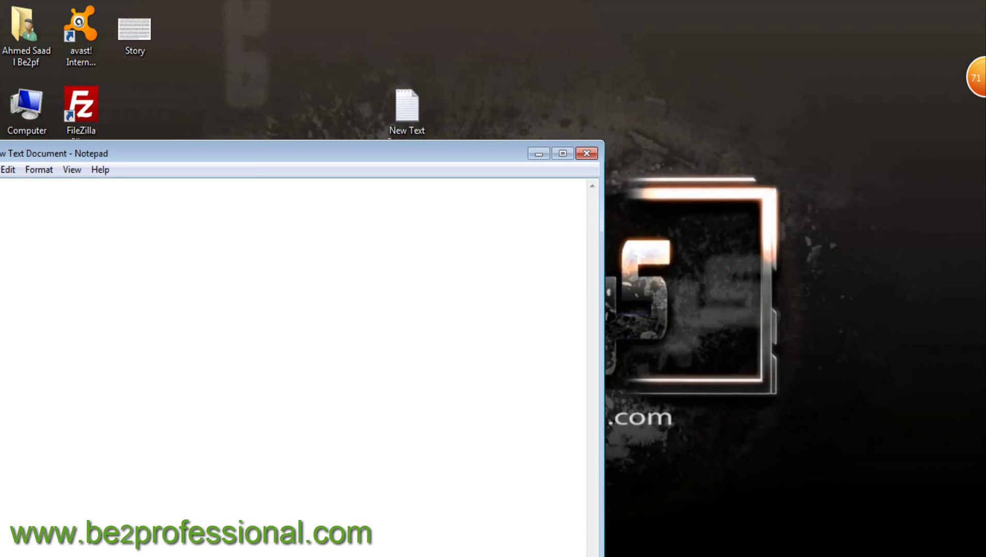
{"action": "key", "text": "ctrl+v"}
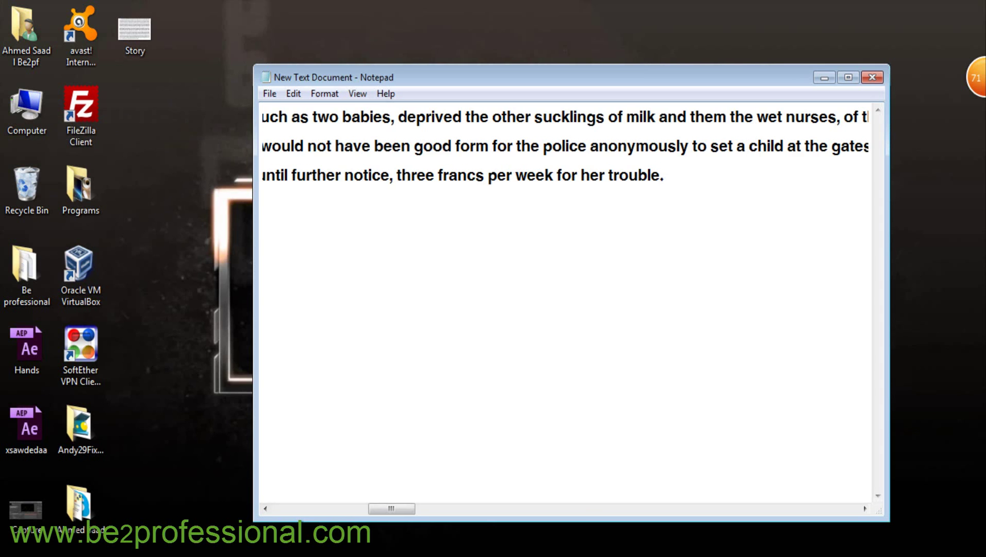
Compare the pasted first sentence against the original Story image, then close the image.
{"action": "scroll", "coordinate": [668, 164], "scroll_direction": "left", "scroll_amount": 3}
{"action": "scroll", "coordinate": [669, 164], "scroll_direction": "left", "scroll_amount": 3}
{"action": "scroll", "coordinate": [669, 164], "scroll_direction": "left", "scroll_amount": 3}
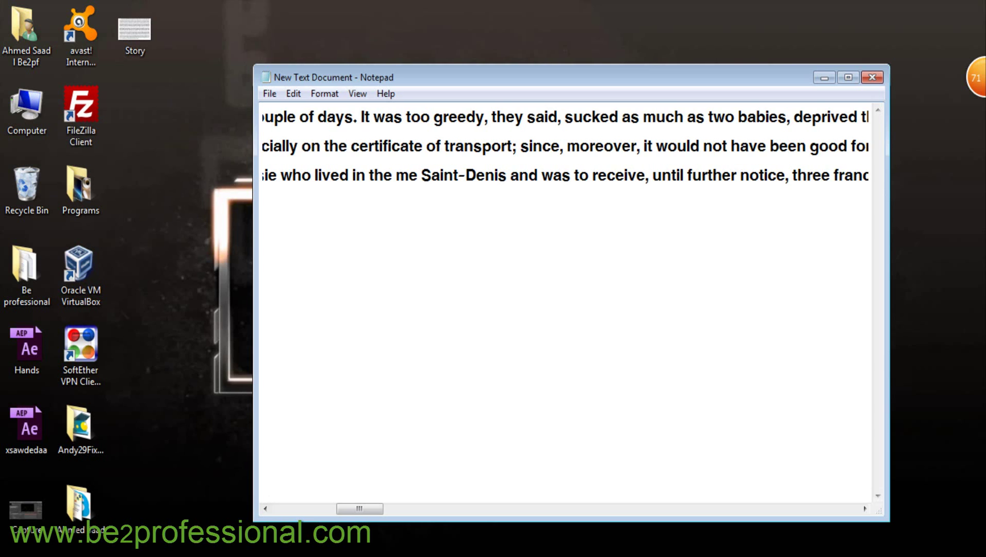
{"action": "scroll", "coordinate": [565, 154], "scroll_direction": "left", "scroll_amount": 3}
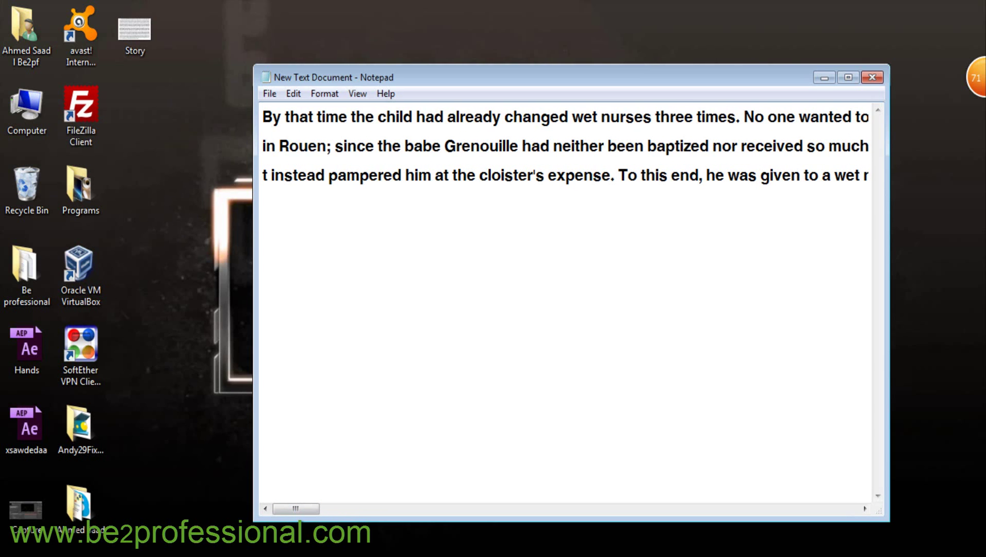
{"action": "left_click_drag", "start_coordinate": [263, 117], "coordinate": [755, 117]}
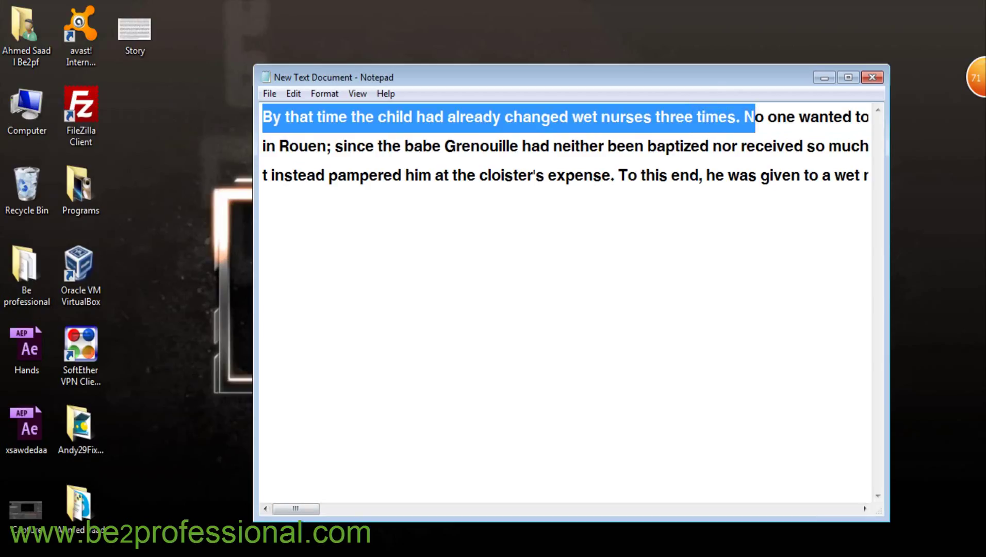
{"action": "double_click", "coordinate": [134, 30]}
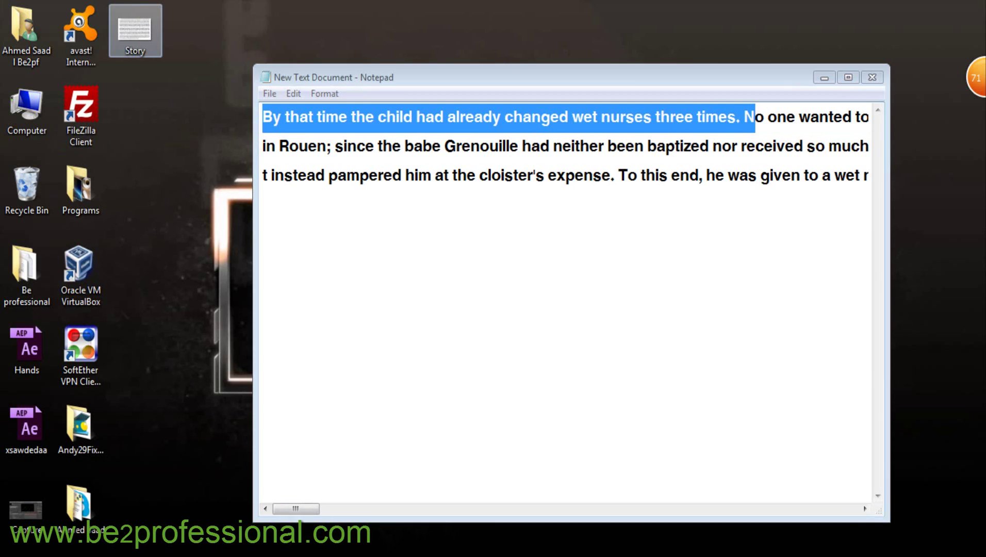
{"action": "key", "text": "super+Down"}
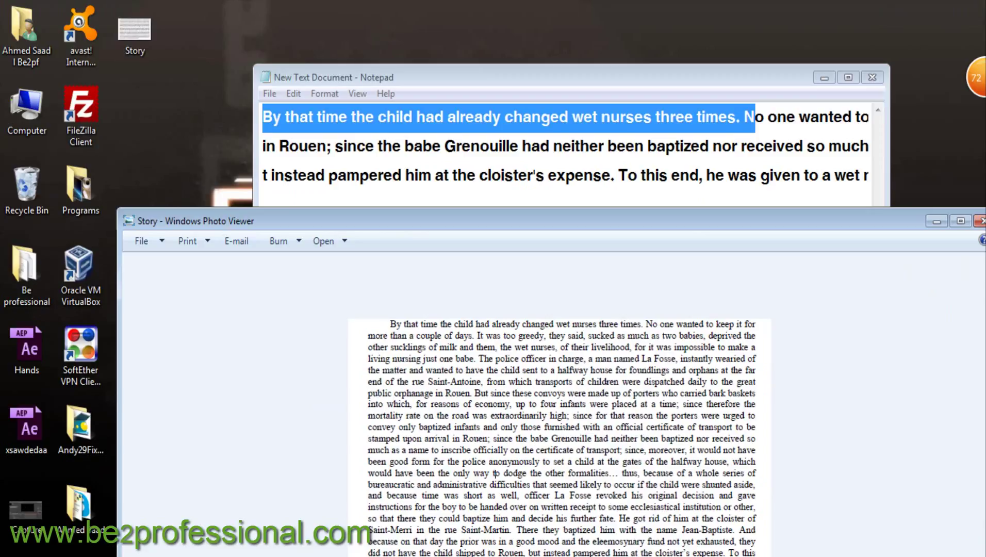
{"action": "left_click", "coordinate": [980, 220]}
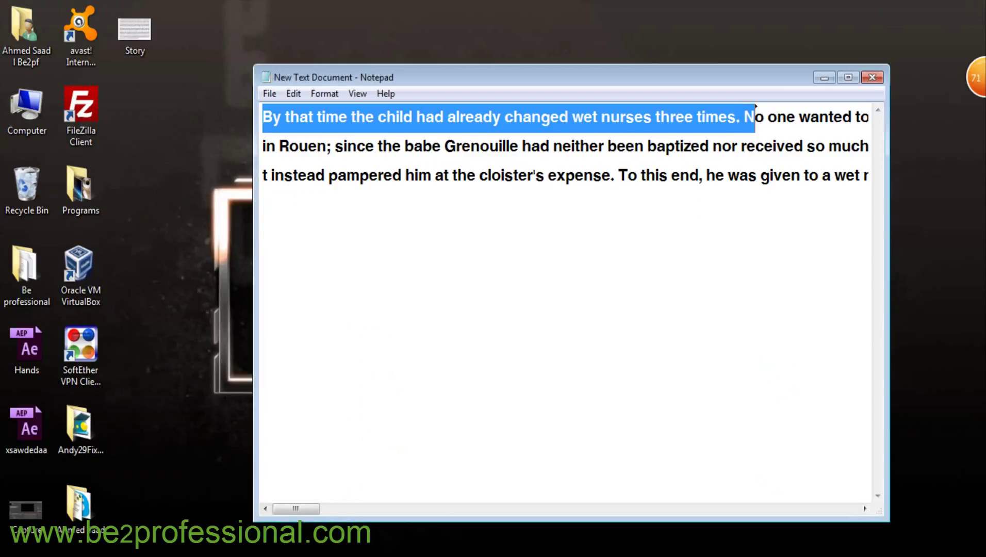
Close Notepad, saving the New Text Document.
{"action": "left_click", "coordinate": [872, 77]}
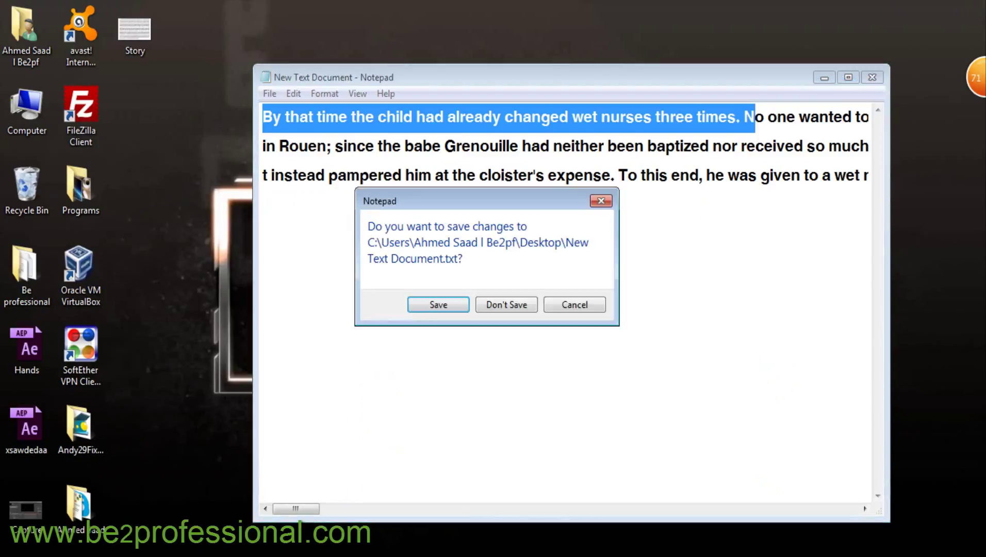
{"action": "key", "text": "Return"}
{"action": "left_click", "coordinate": [407, 116]}
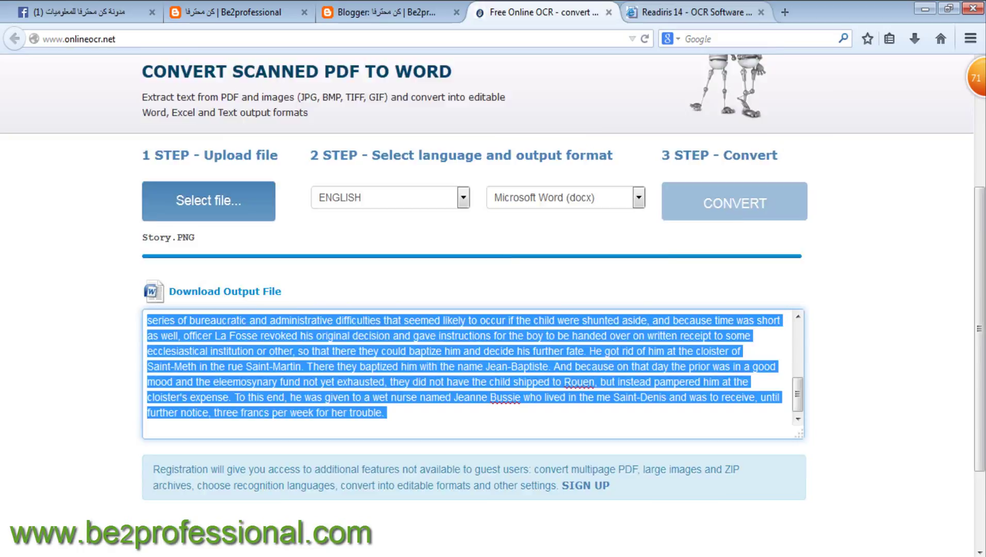
View the Readiris 14 product page, clear its text selection, then minimize the browser.
{"action": "key", "text": "ctrl+Tab"}
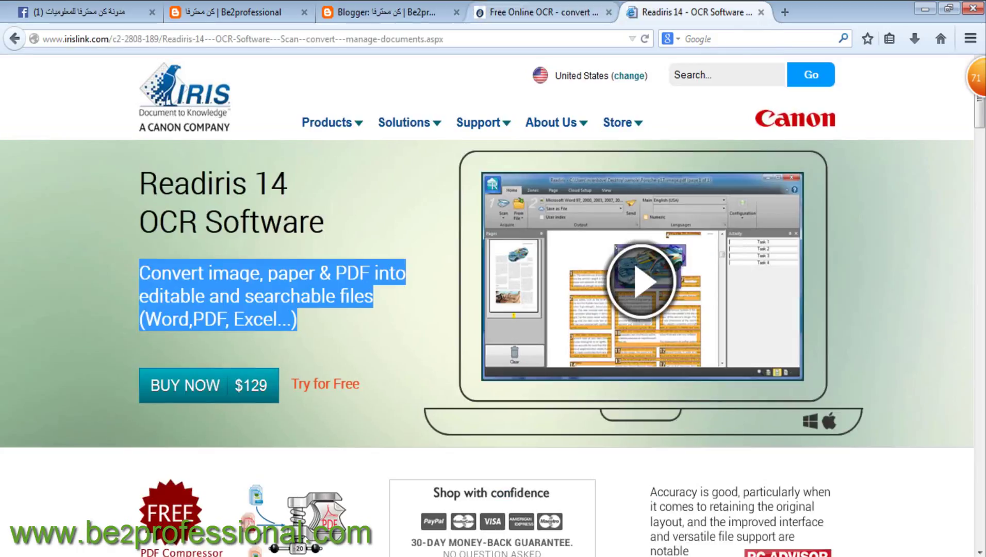
{"action": "left_click", "coordinate": [361, 309]}
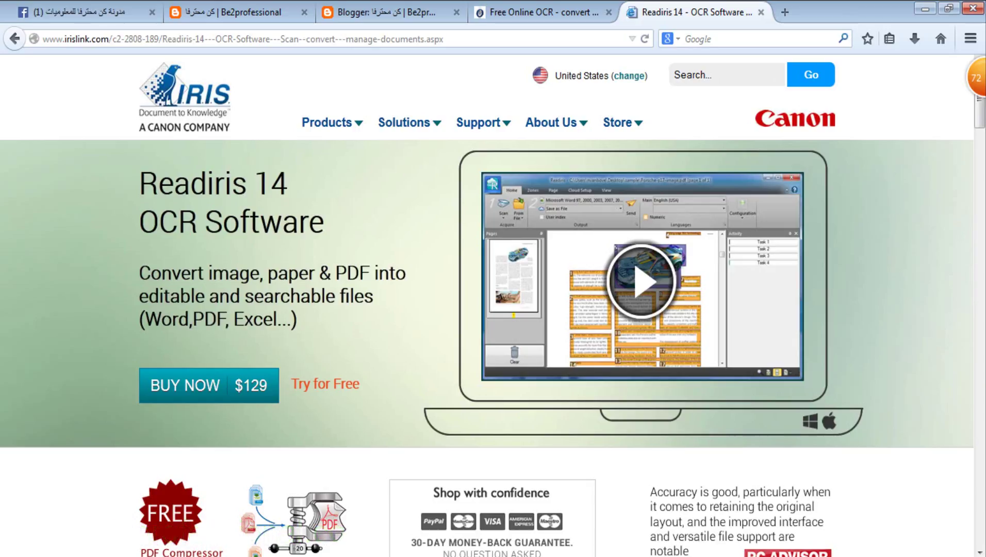
{"action": "left_click", "coordinate": [925, 8]}
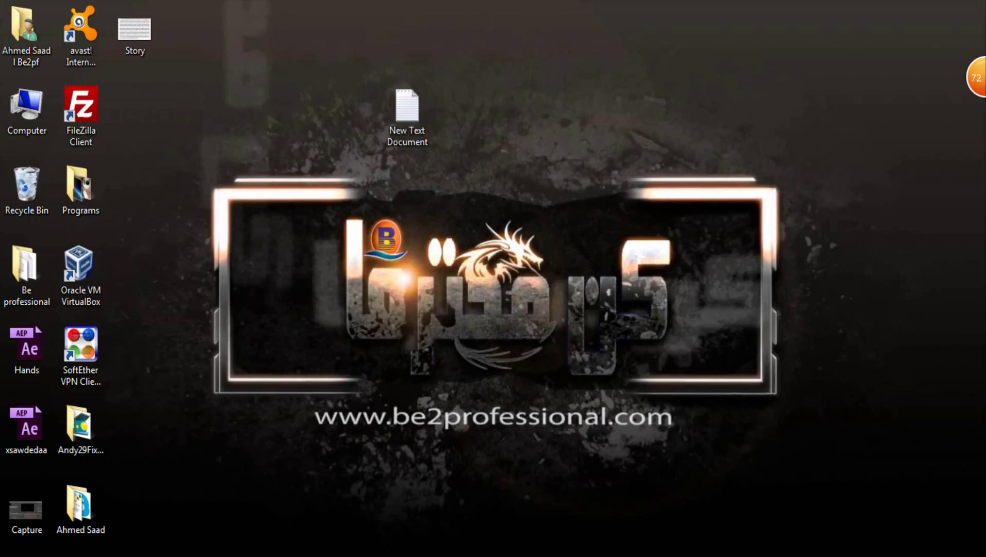